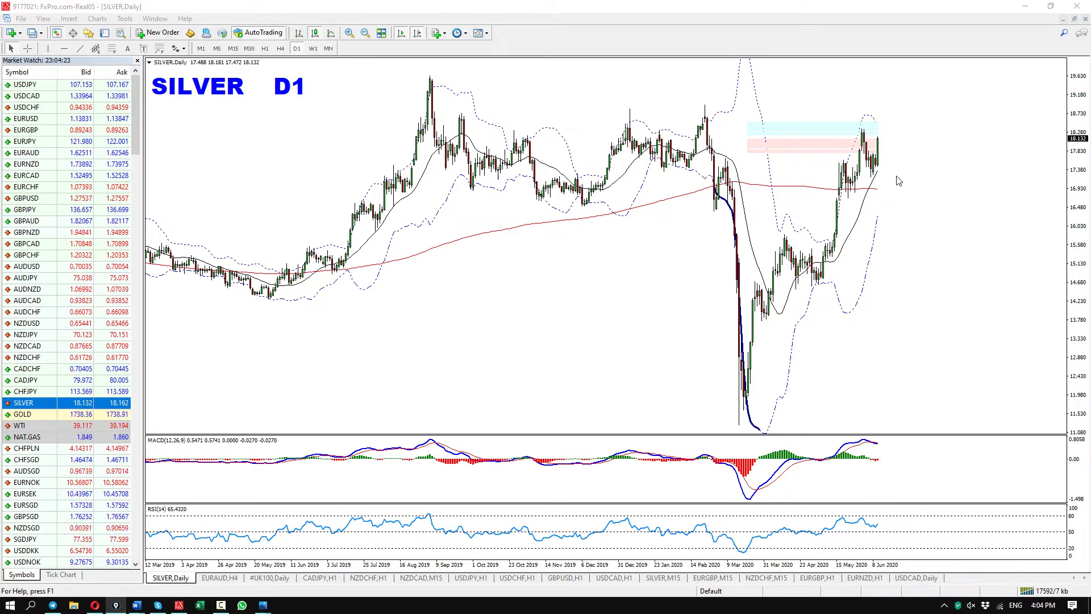
Pan the SILVER daily chart to earlier dates and sketch a dashed projected rise past the last candles.
left_click_drag(884, 182, 922, 163)
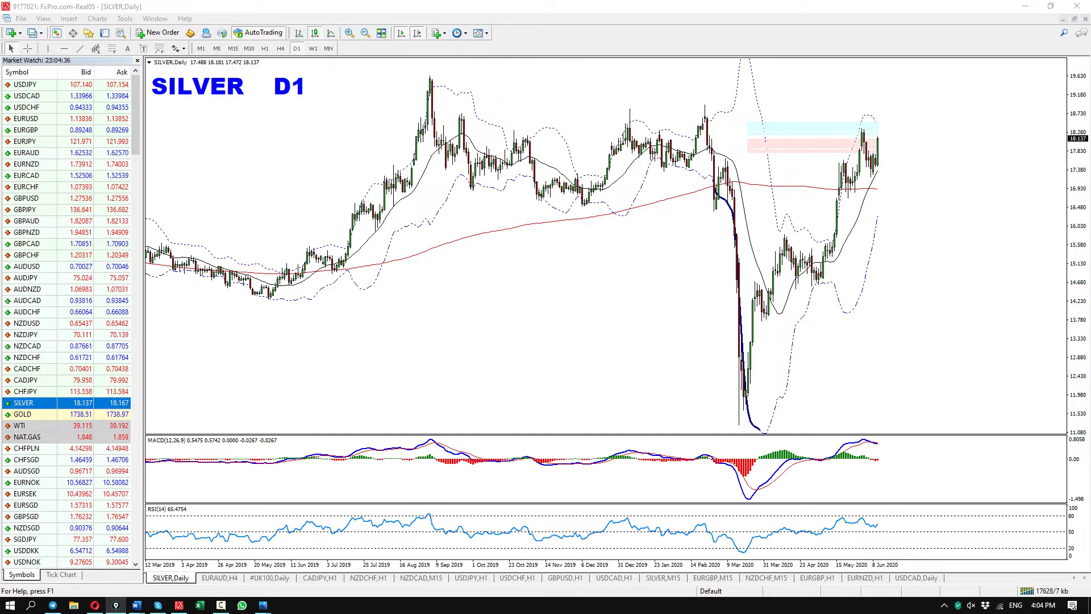
left_click_drag(870, 169, 872, 165)
left_click_drag(877, 156, 887, 132)
mouse_move(890, 126)
left_mouse_down()
mouse_move(894, 117)
mouse_move(904, 143)
left_mouse_up()
Draw resistance lines at the recent highs and the 2019 high, then clear them and switch to H1.
left_click_drag(616, 108, 934, 106)
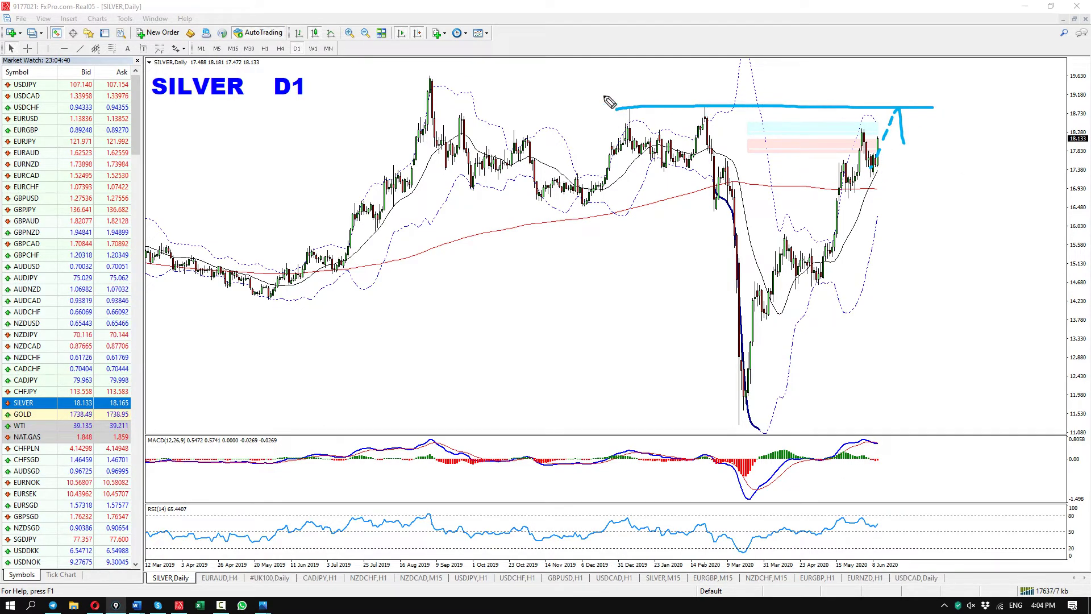
left_click_drag(461, 79, 978, 84)
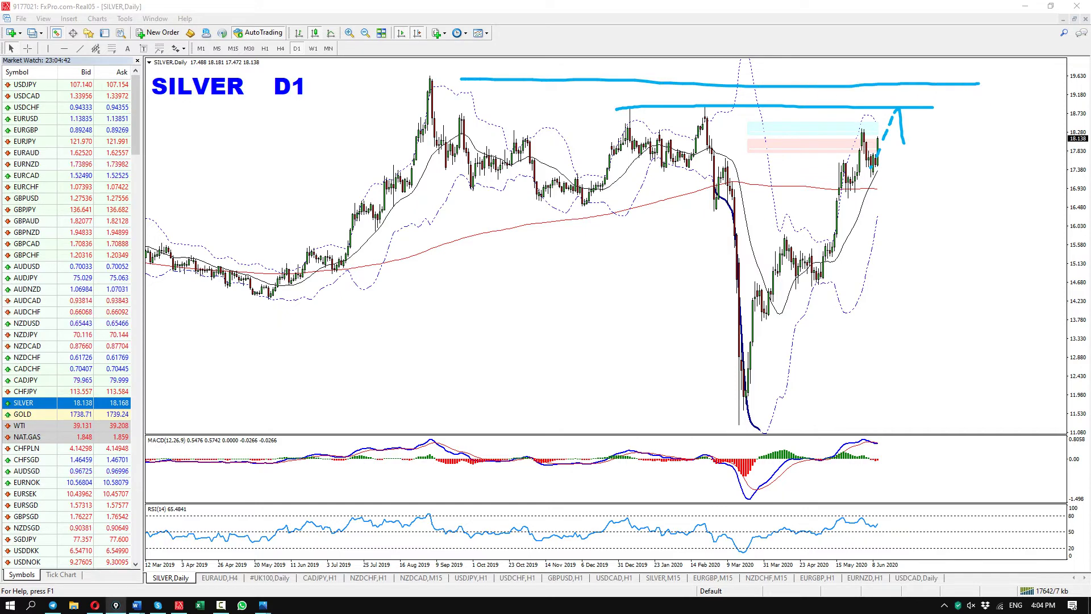
key("Escape")
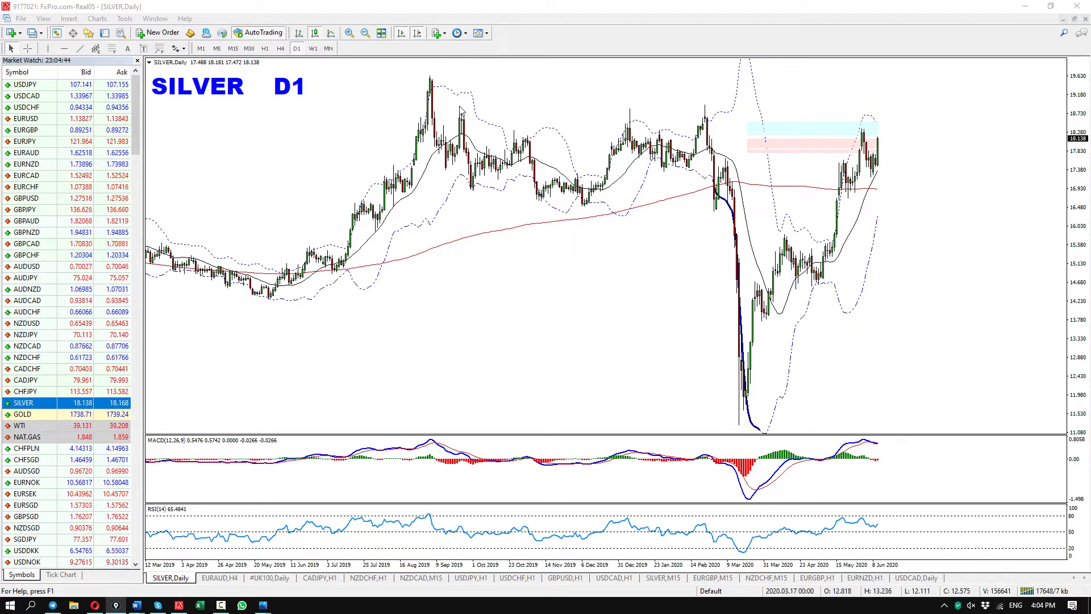
left_click(264, 49)
Freehand-sketch a dip-and-rise path near the 4 Jun swing on H1, then erase it.
key("ctrl+shift+3")
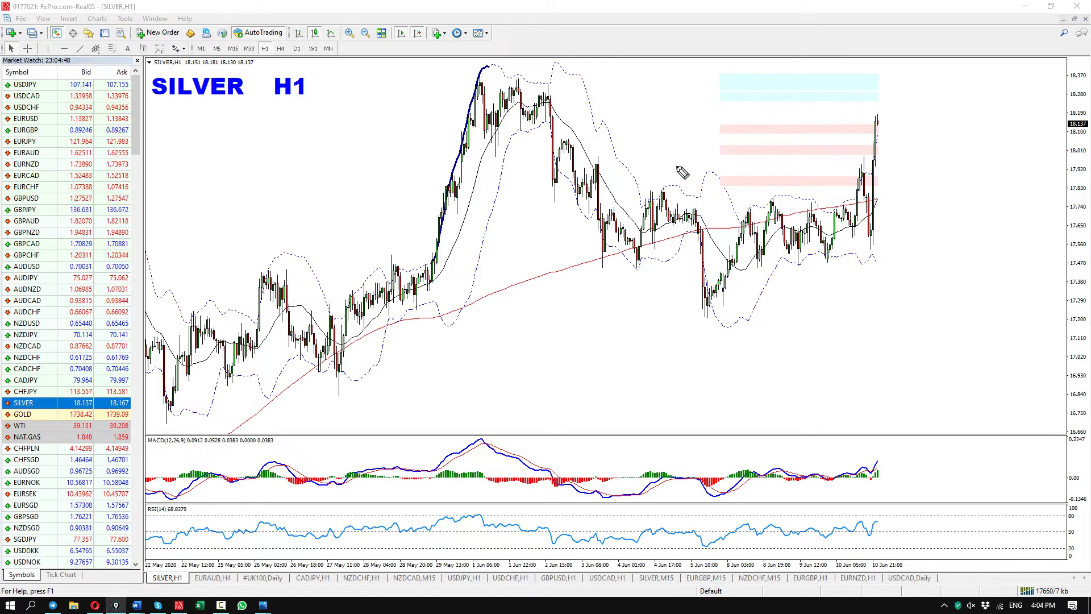
mouse_move(607, 246)
left_mouse_down()
mouse_move(622, 255)
mouse_move(672, 168)
mouse_move(693, 286)
mouse_move(675, 278)
left_mouse_up()
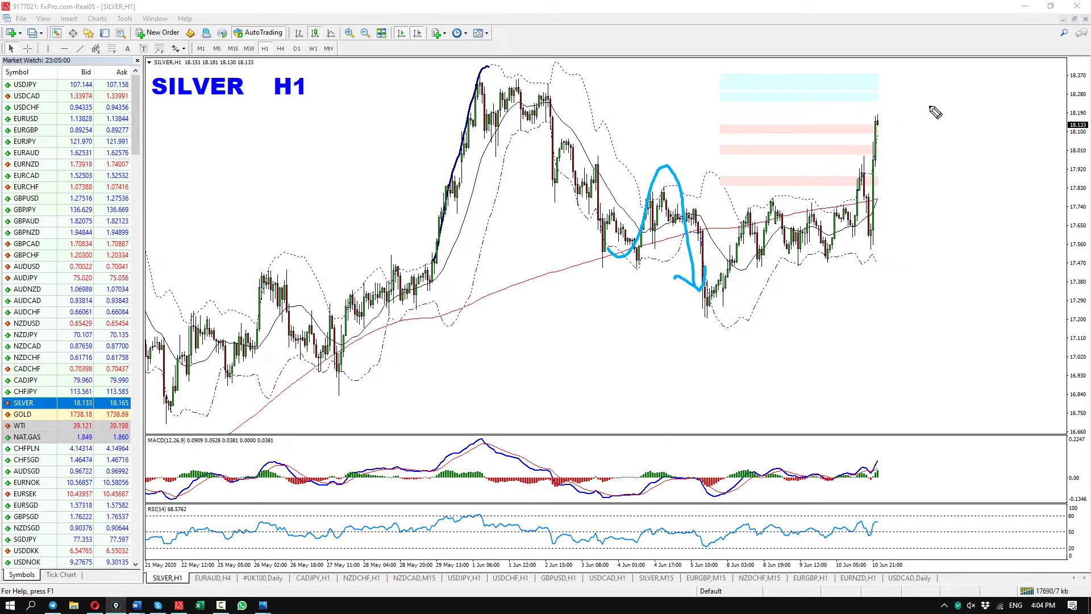
key("Escape")
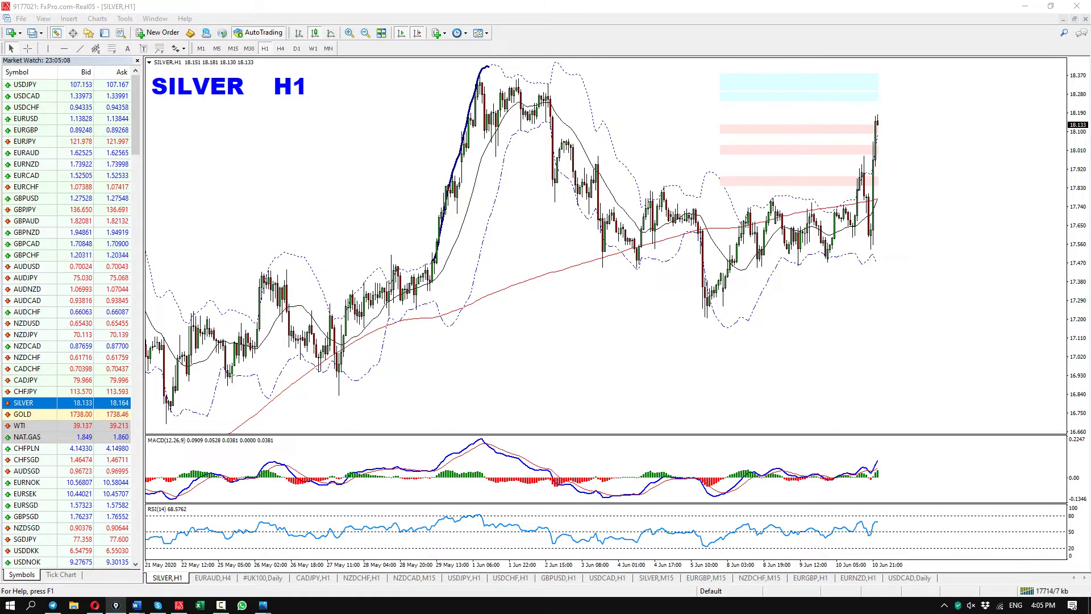
Sketch an N-shaped swing from the 5 Jun low with a lower channel line, then erase both.
mouse_move(704, 317)
left_mouse_down()
mouse_move(719, 268)
mouse_move(759, 252)
mouse_move(769, 199)
mouse_move(768, 208)
mouse_move(843, 211)
left_mouse_up()
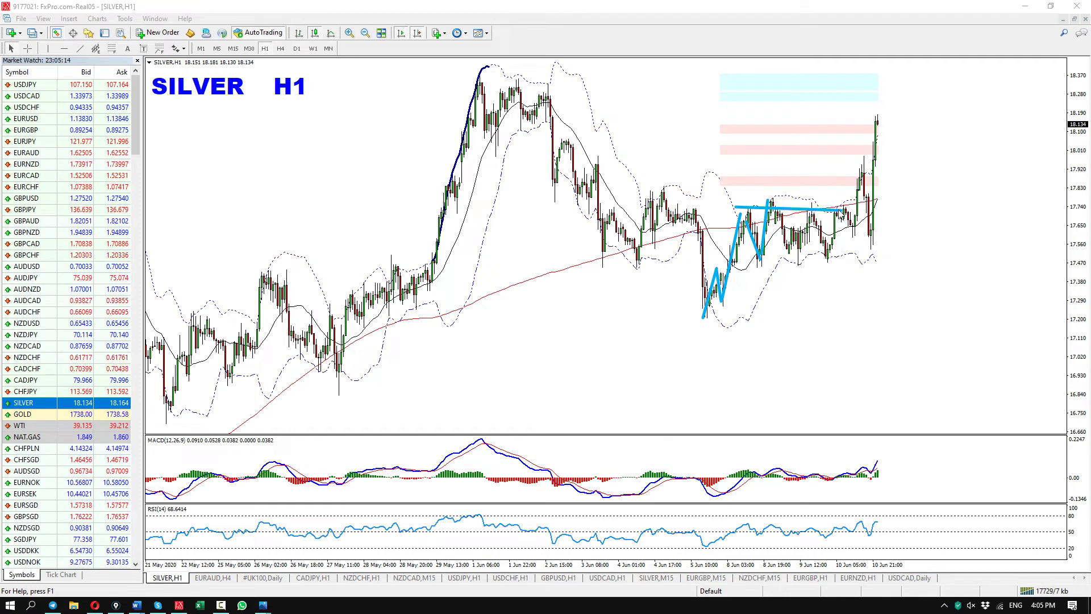
mouse_move(779, 272)
left_mouse_down()
mouse_move(830, 260)
mouse_move(855, 193)
left_mouse_up()
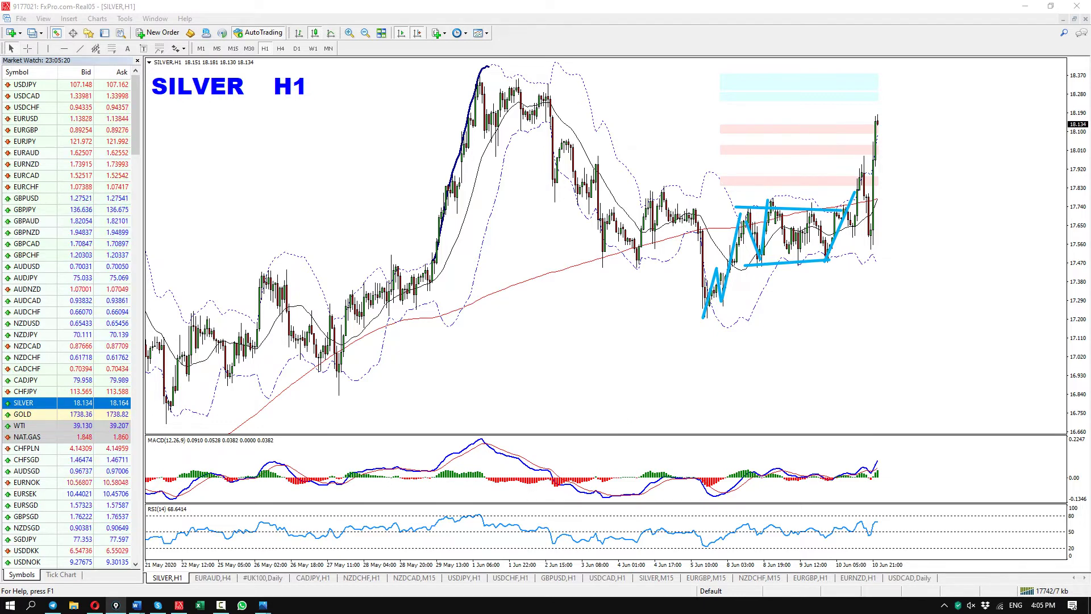
key("Escape")
On the SILVER daily chart, draw an upward target arrow from the last candle with two breakout levels.
left_click(297, 49)
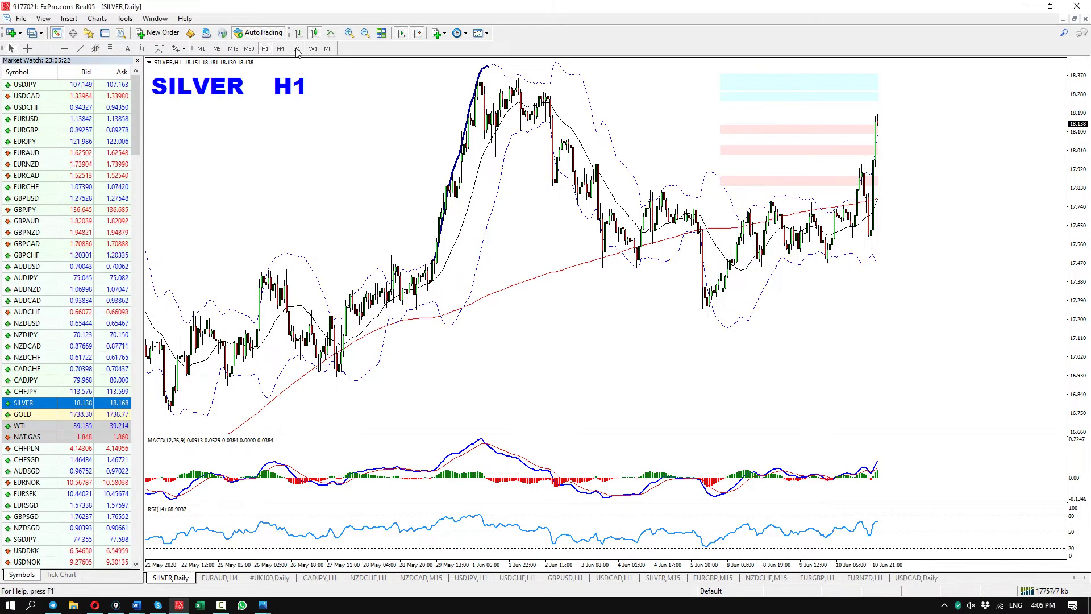
mouse_move(878, 173)
left_mouse_down()
mouse_move(896, 162)
mouse_move(906, 88)
mouse_move(932, 118)
left_mouse_up()
left_click_drag(851, 85, 935, 86)
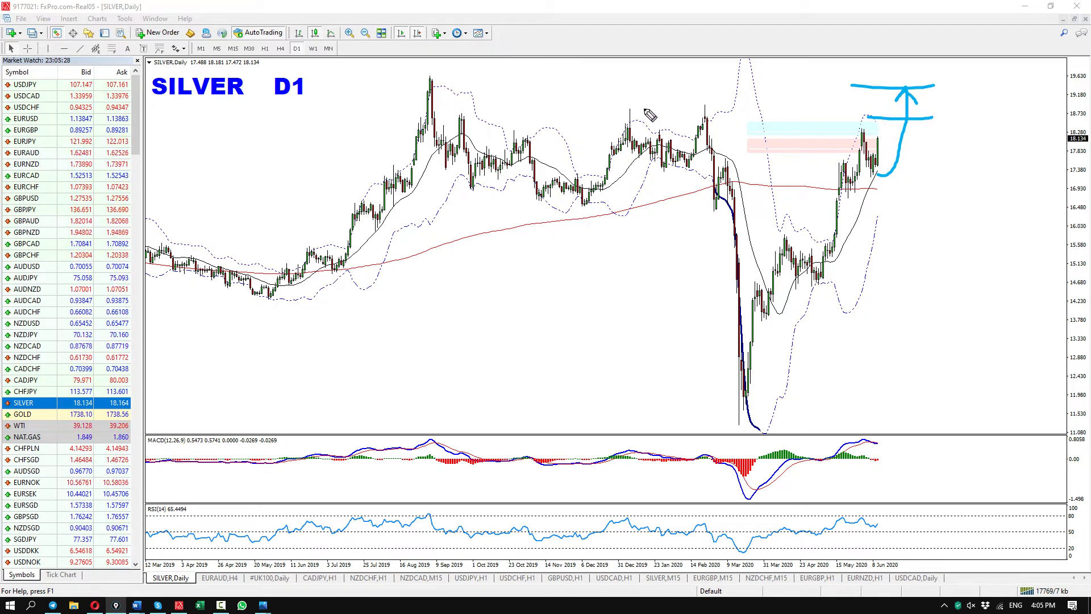
Mark resistance at the recent highs and the 2019 high, annotate the MACD lines, then clear everything.
left_click_drag(624, 106, 947, 106)
left_click_drag(429, 72, 976, 69)
left_click_drag(879, 451, 912, 456)
left_click_drag(857, 437, 909, 443)
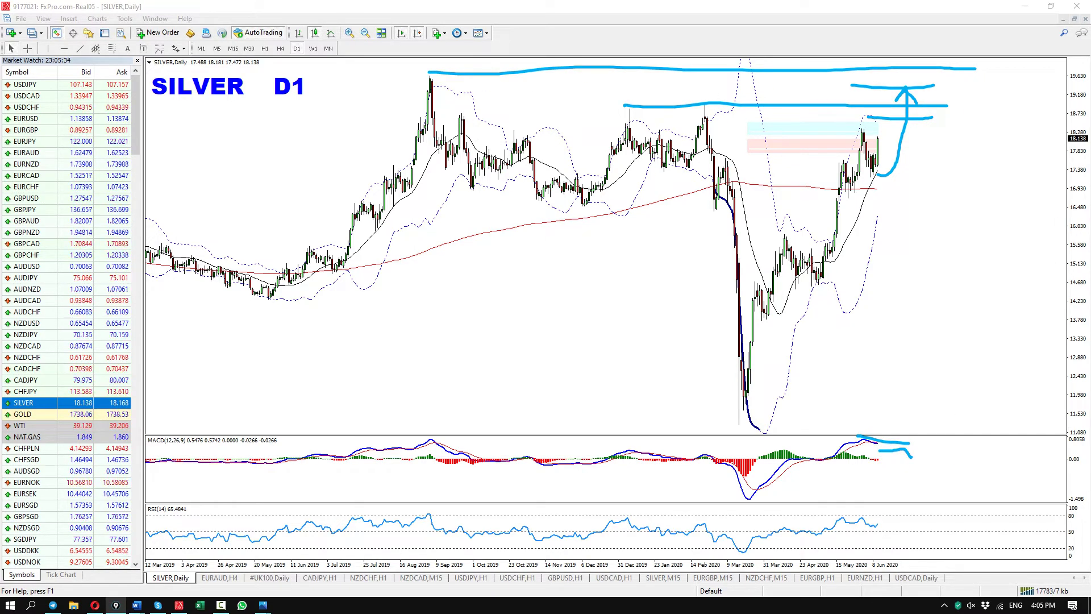
key("Escape")
On SILVER H1, sketch a dashed dip-then-rise projection from the last candle, then erase it.
left_click(265, 49)
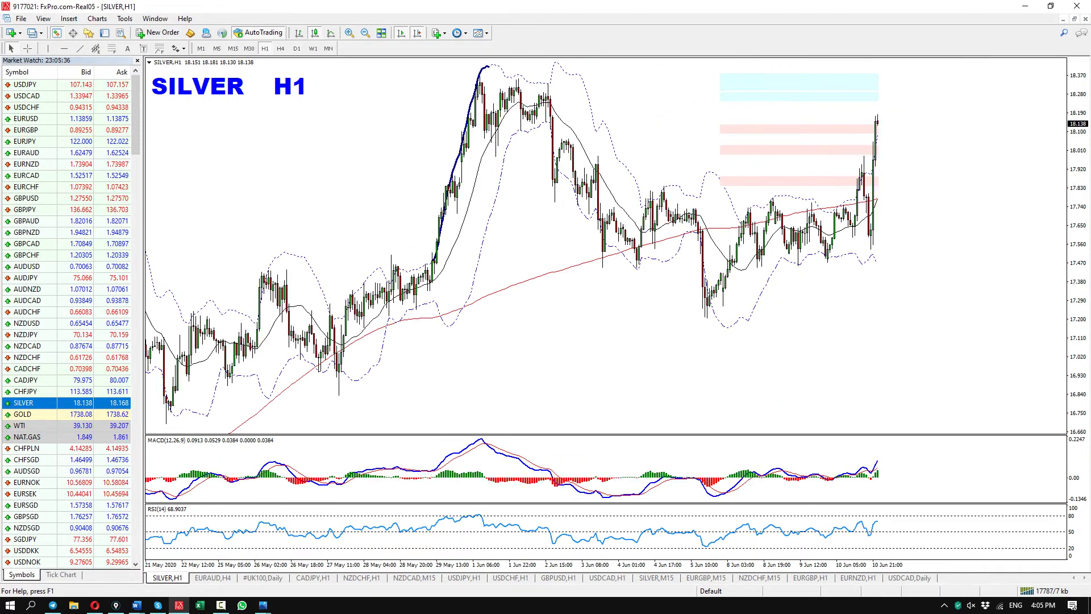
mouse_move(869, 114)
left_mouse_down()
mouse_move(909, 149)
mouse_move(937, 62)
mouse_move(939, 78)
left_mouse_up()
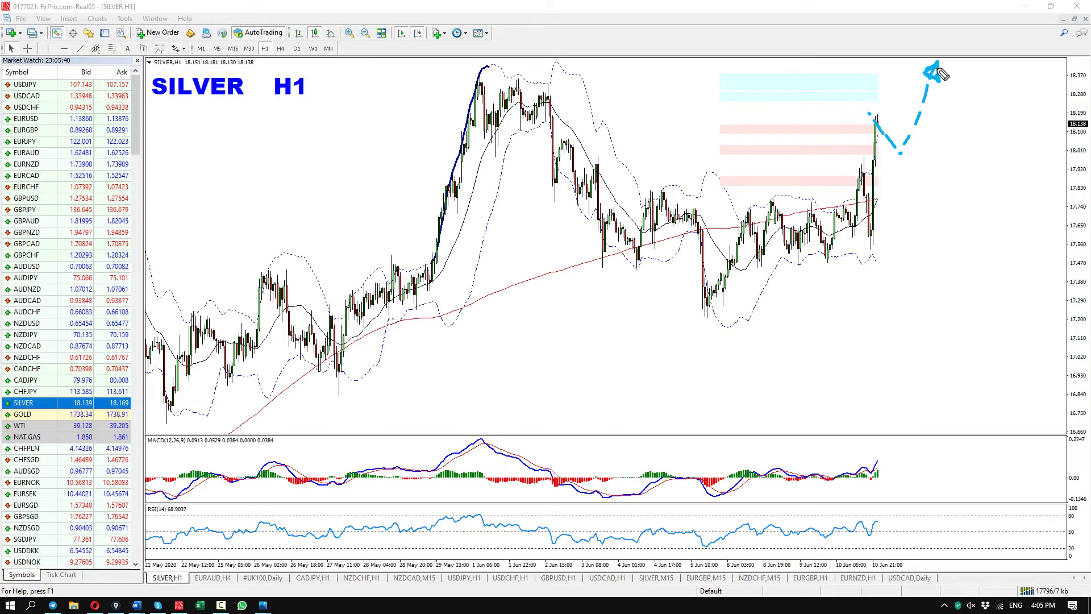
key("Escape")
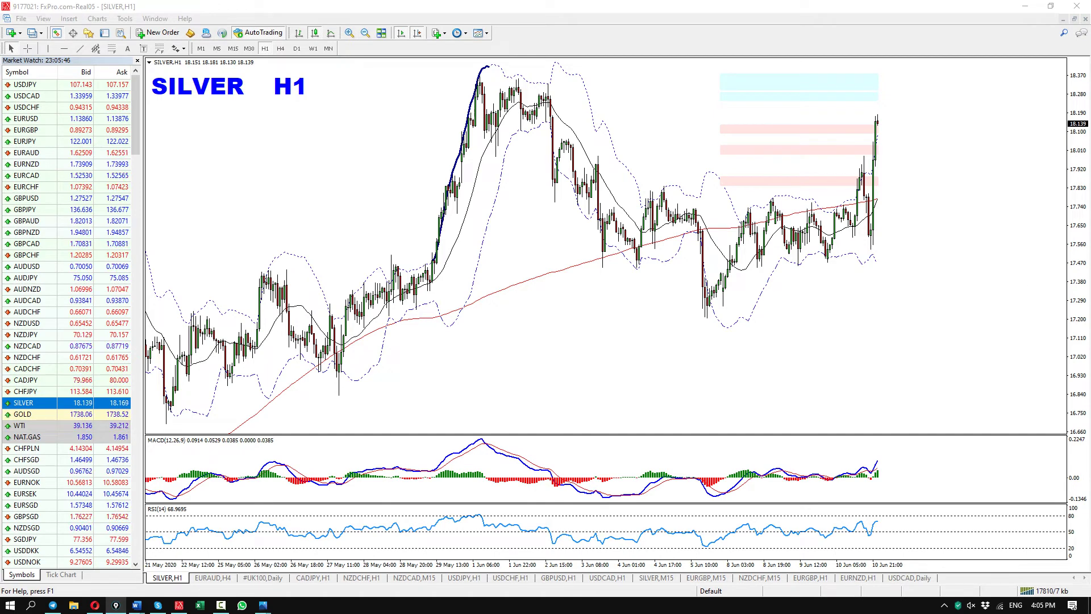
Draw a rising trendline from the 5 Jun low and trace the zigzag swings above it.
left_click_drag(704, 320, 964, 216)
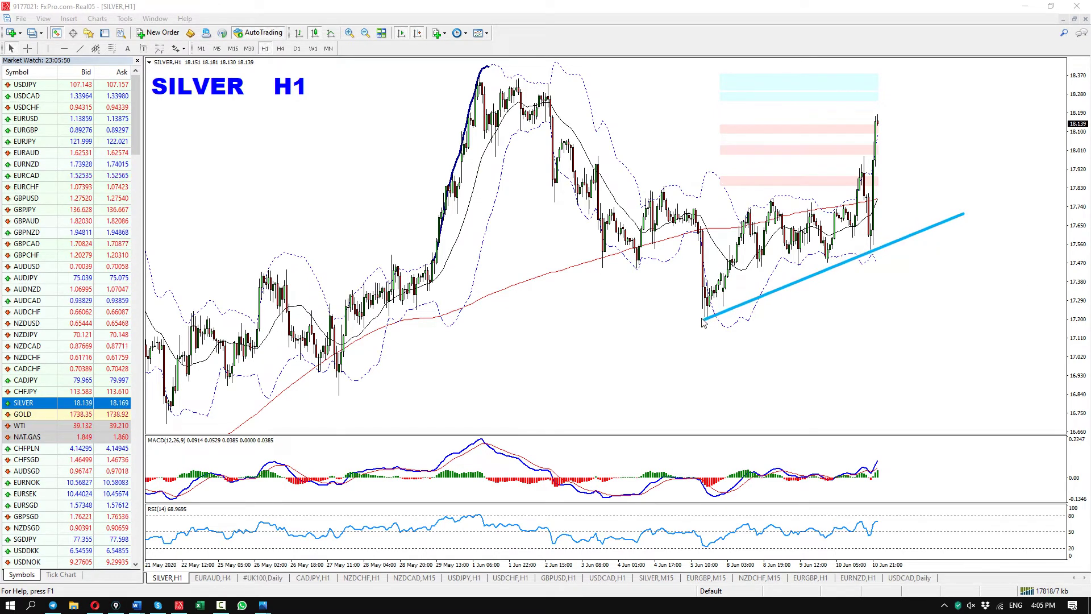
mouse_move(705, 315)
left_mouse_down()
mouse_move(728, 303)
mouse_move(777, 197)
left_mouse_up()
mouse_move(786, 205)
left_mouse_down()
mouse_move(826, 262)
mouse_move(864, 160)
mouse_move(872, 252)
left_mouse_up()
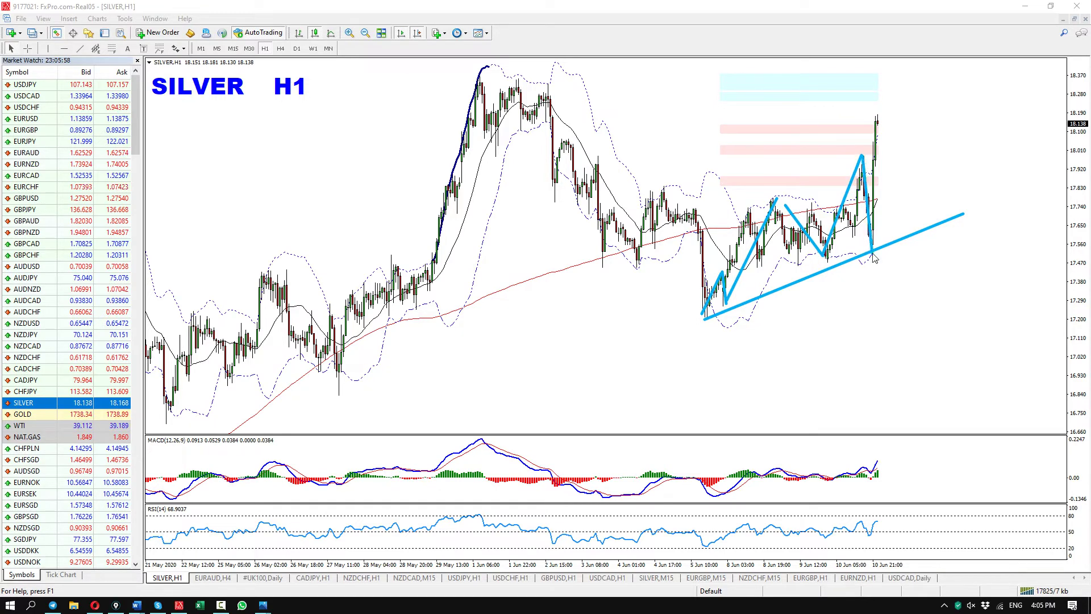
Add a magenta line across the pattern and a projected rise-then-sharp-drop, then clear all sketches.
left_click_drag(698, 319, 854, 162)
left_click_drag(875, 248, 911, 111)
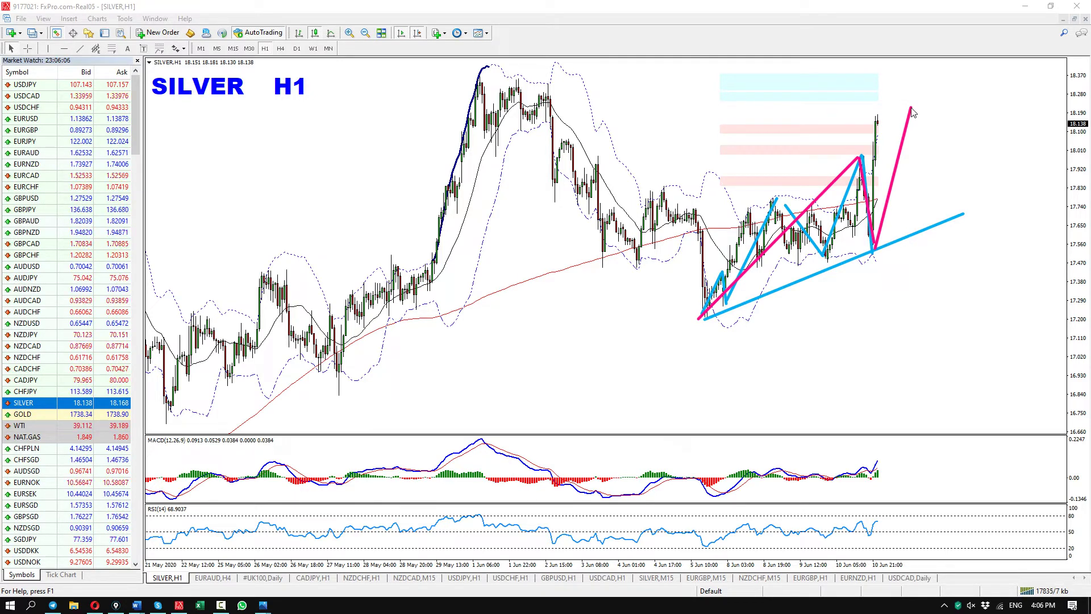
left_click_drag(912, 108, 934, 345)
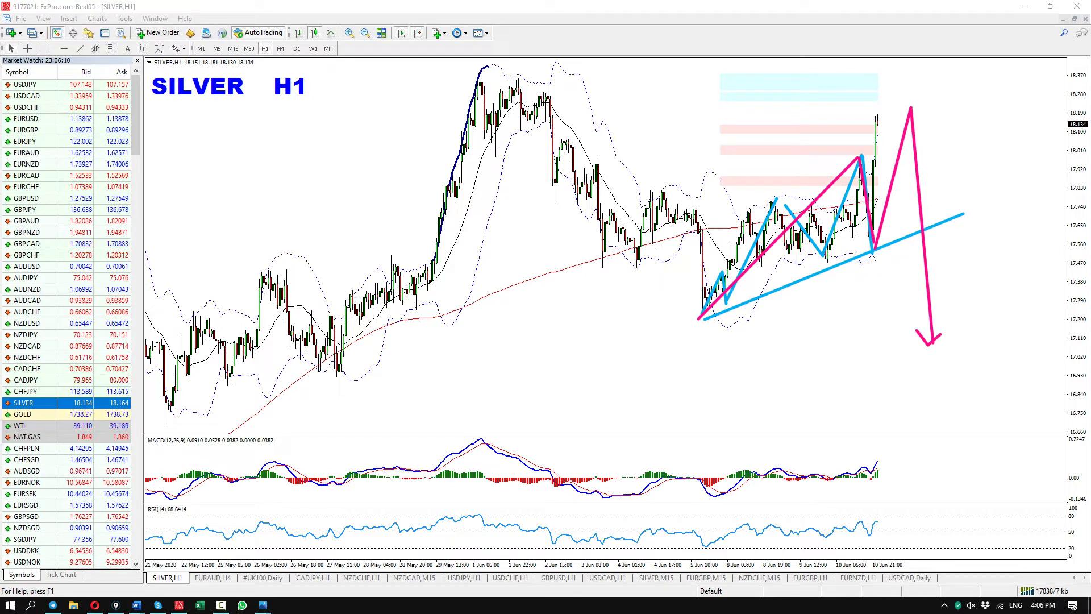
key("Escape")
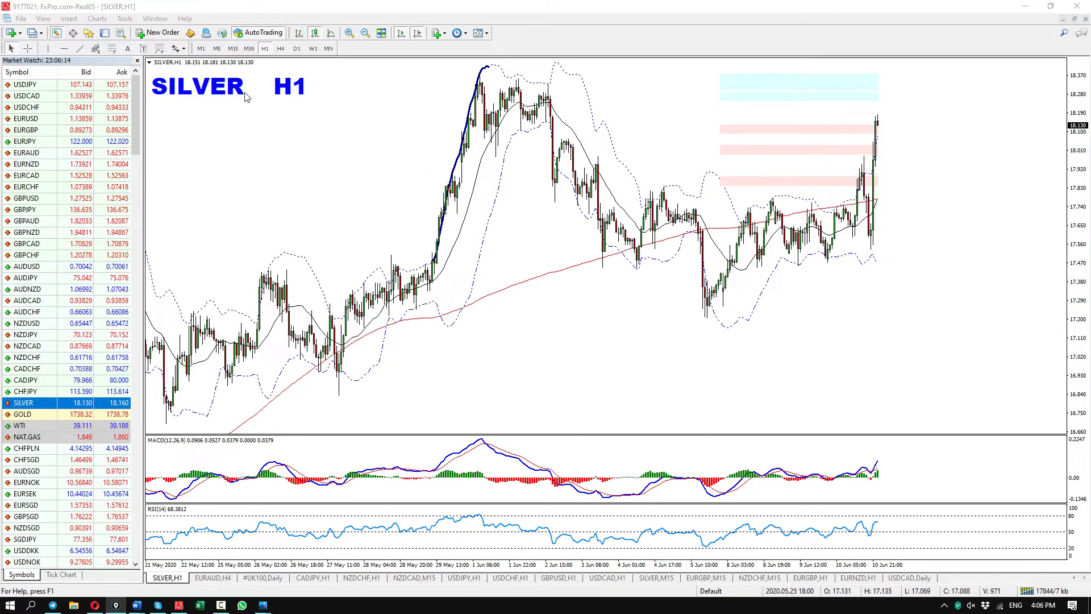
On SILVER daily, sketch a dashed projected rise from the last candle, erase it, and open SILVER H4.
left_click(296, 49)
key("ctrl+shift+3")
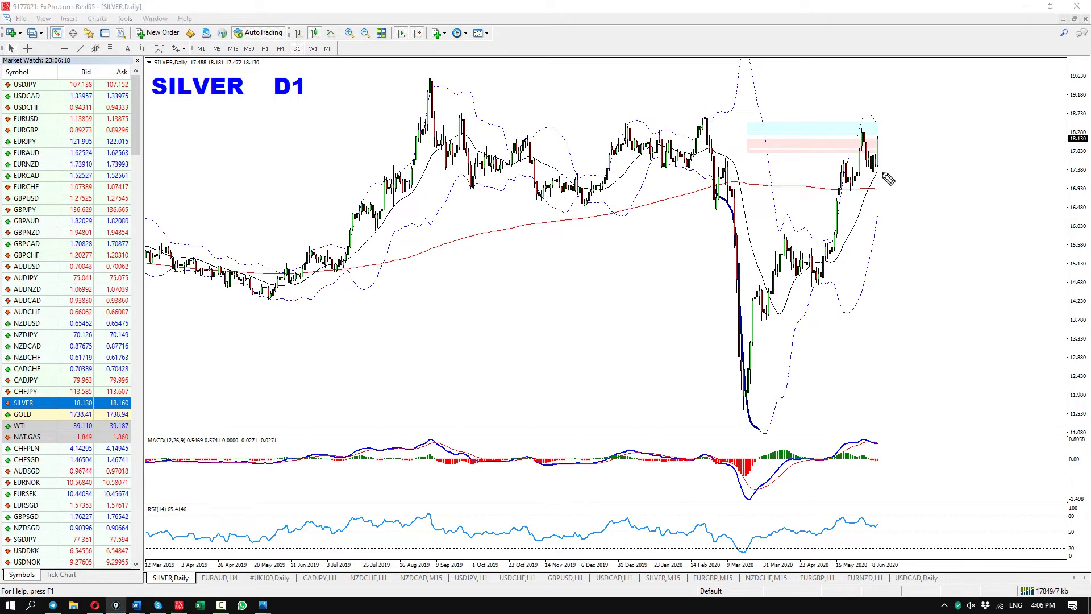
mouse_move(880, 168)
left_mouse_down()
mouse_move(906, 89)
mouse_move(906, 111)
left_mouse_up()
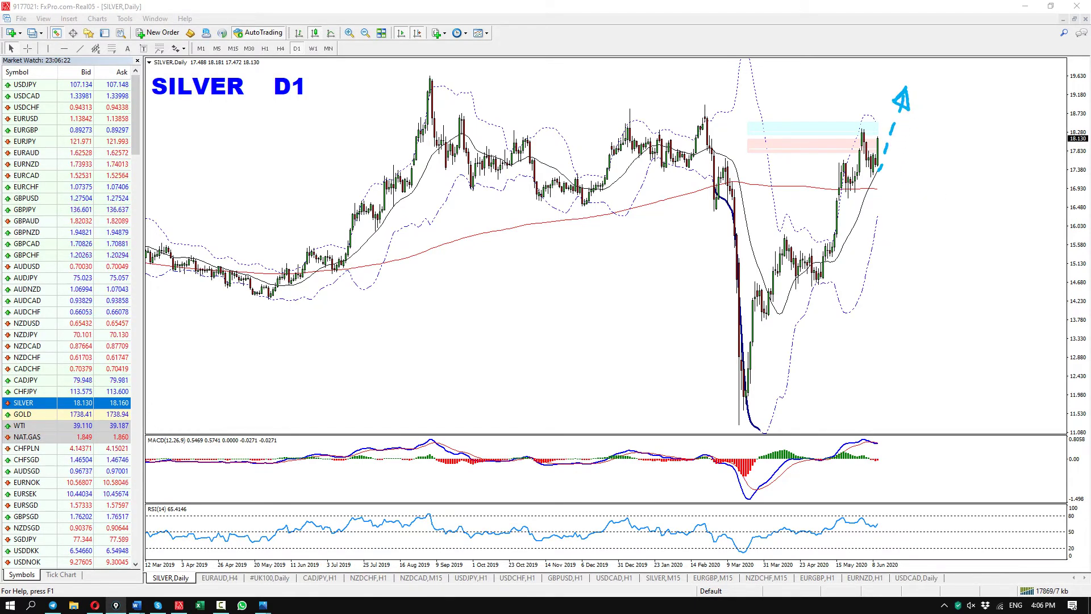
key("ctrl+shift+7")
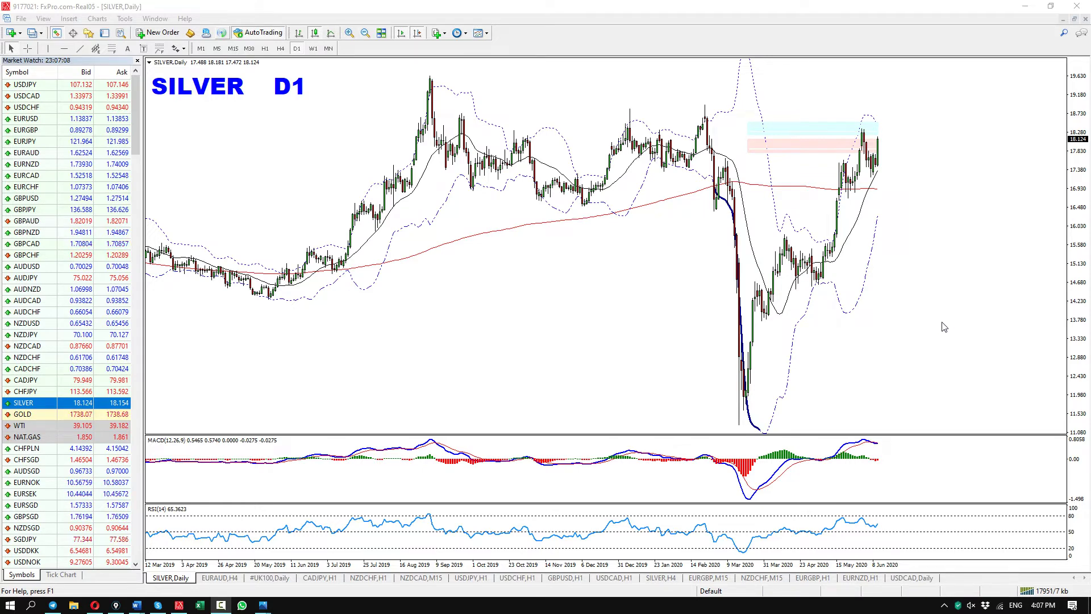
left_click(661, 578)
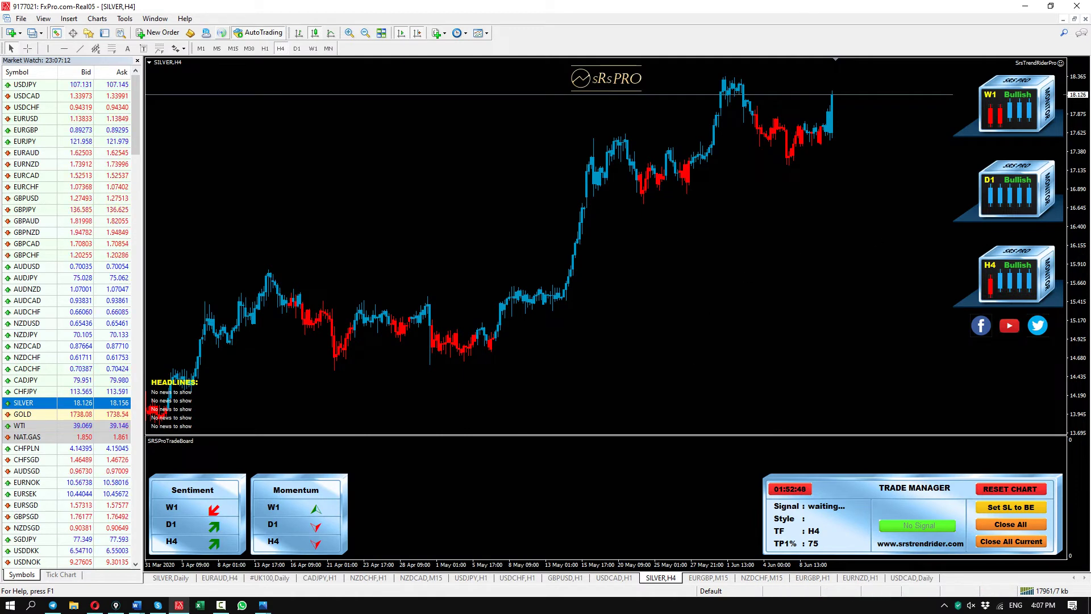
Draw arrows pointing at the bullish W1 and D1 monitors on the SILVER H4 chart.
key("ctrl+shift+3")
mouse_move(931, 114)
left_mouse_down()
mouse_move(977, 148)
mouse_move(1006, 122)
left_mouse_up()
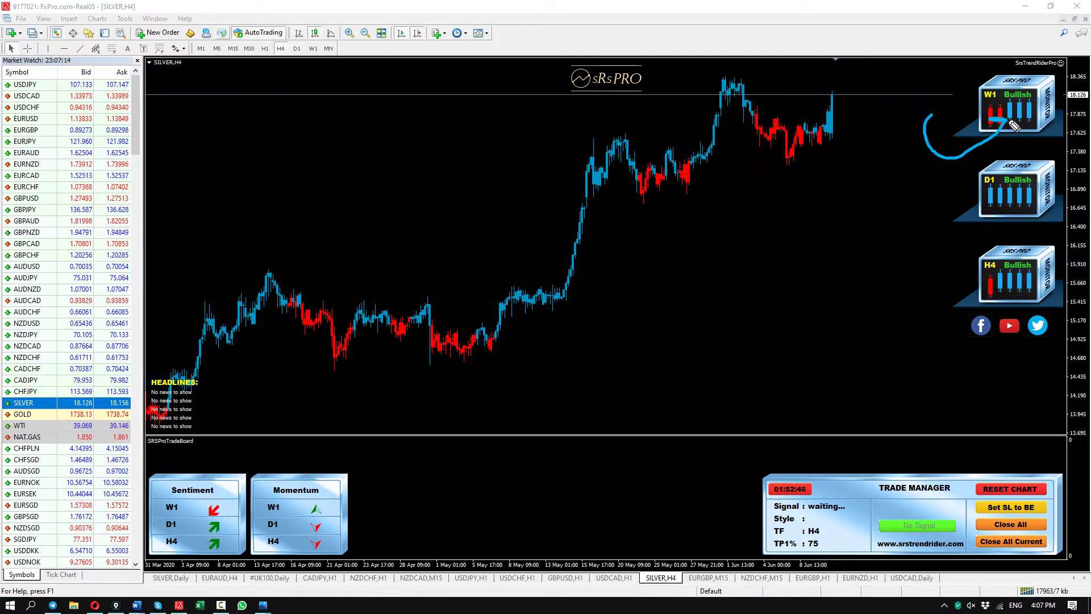
mouse_move(897, 194)
left_mouse_down()
mouse_move(982, 199)
mouse_move(958, 205)
left_mouse_up()
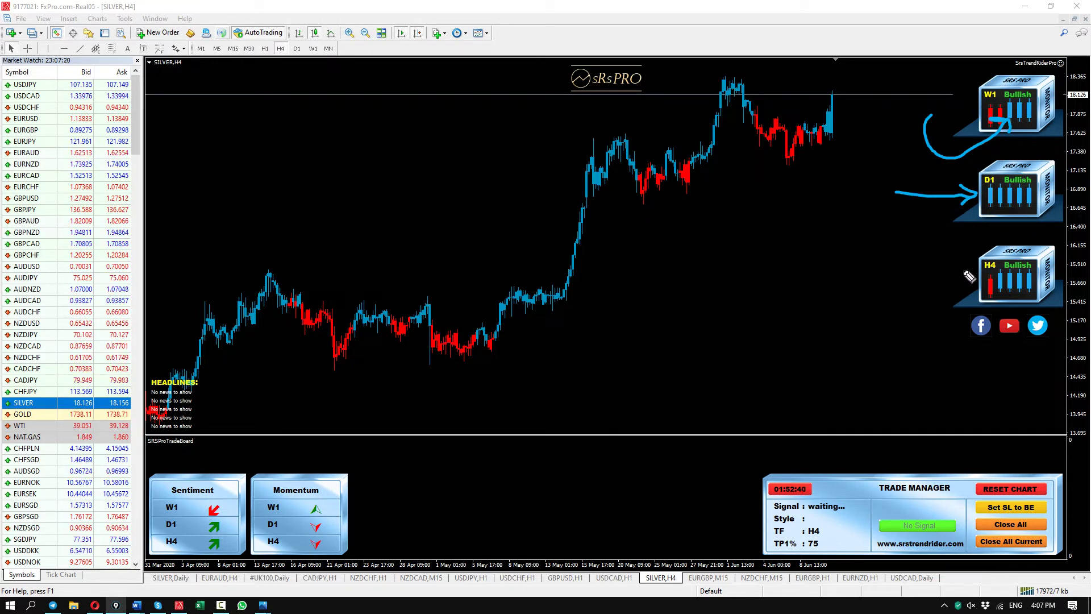
Trace a converging zigzag wedge over the recent swings, clear all sketches, and return to SILVER daily.
mouse_move(731, 80)
left_mouse_down()
mouse_move(759, 145)
mouse_move(783, 111)
mouse_move(799, 152)
mouse_move(830, 125)
mouse_move(839, 152)
left_mouse_up()
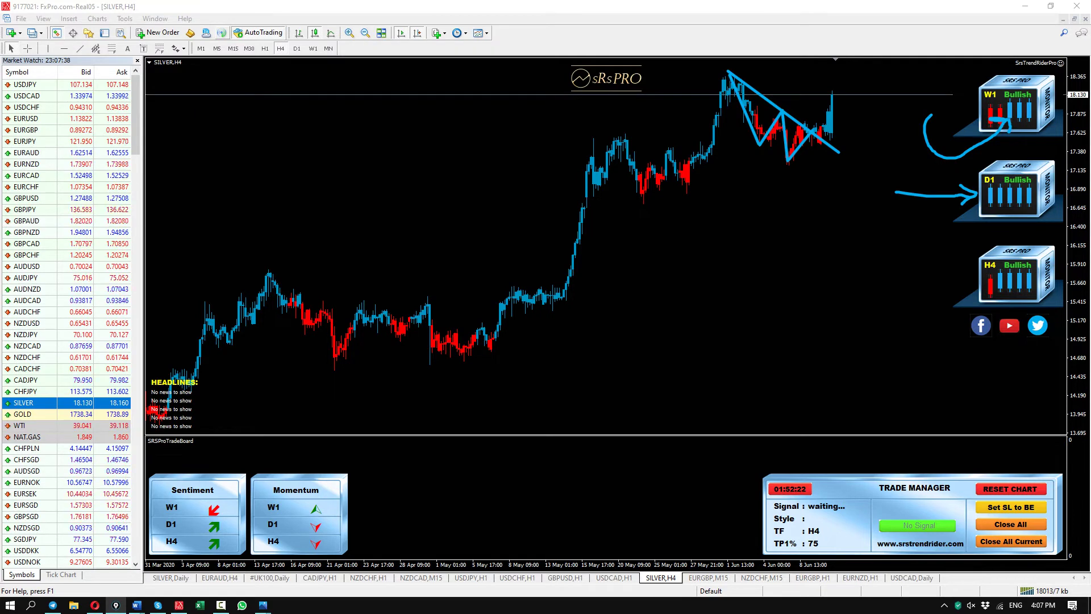
key("ctrl+shift+7")
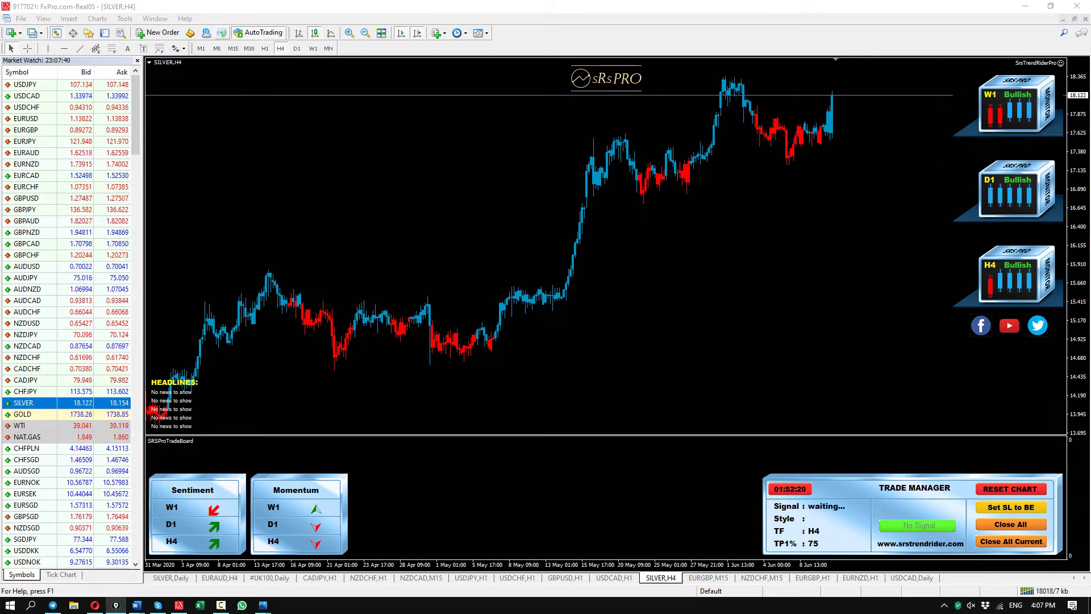
left_click(171, 577)
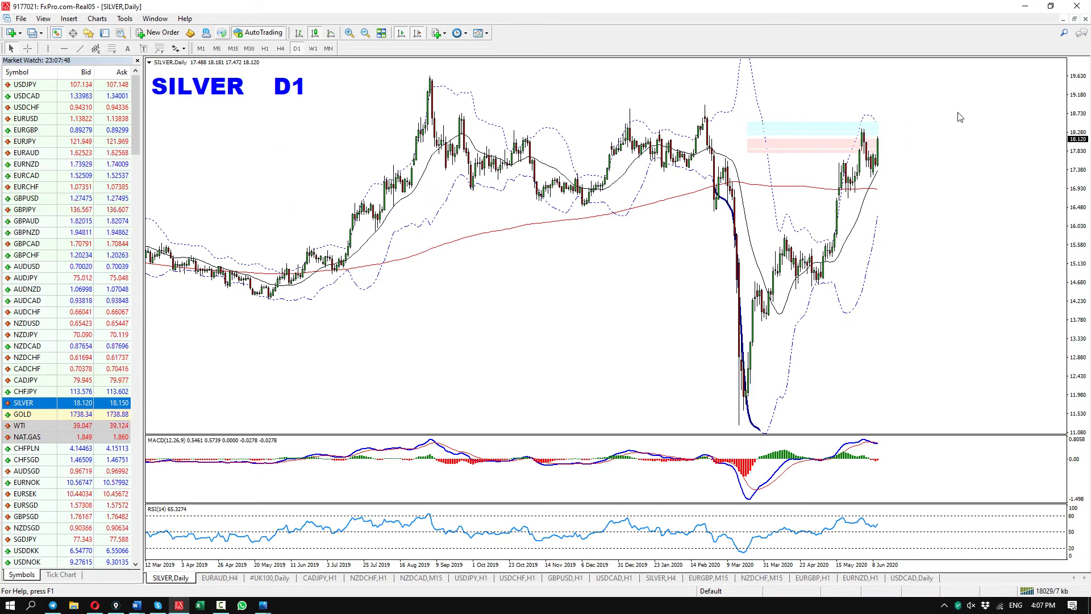
key("ctrl+shift+3")
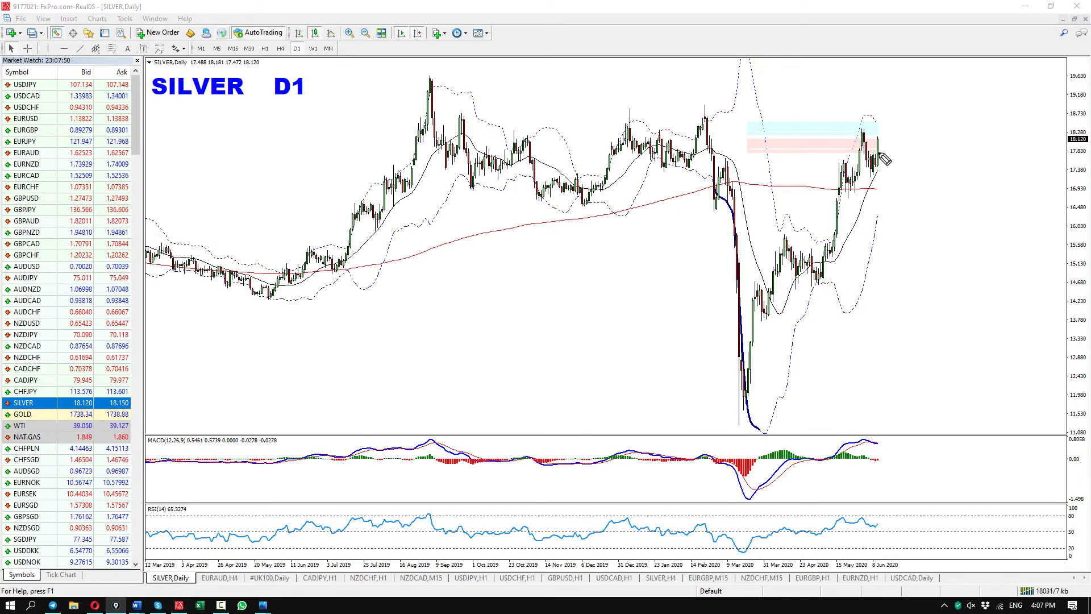
mouse_move(879, 141)
left_mouse_down()
mouse_move(909, 103)
mouse_move(905, 115)
left_mouse_up()
mouse_move(878, 449)
left_mouse_down()
mouse_move(900, 448)
mouse_move(893, 443)
left_mouse_up()
key("ctrl+shift+7")
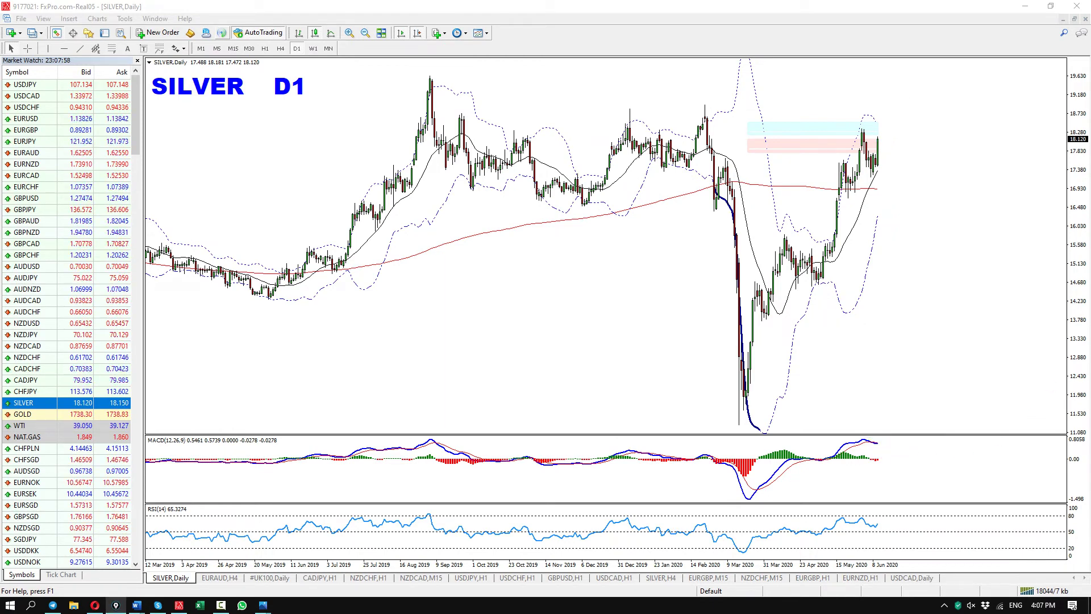